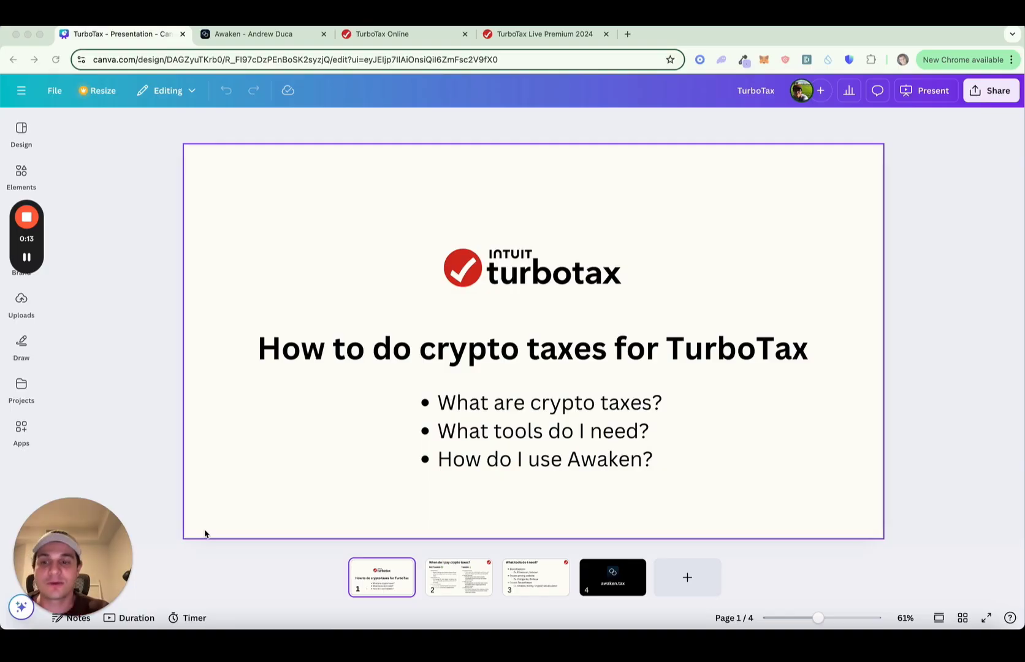
Move the Canva deck to slide 2, which lists the taxable crypto events
{"action": "left_click", "coordinate": [446, 574]}
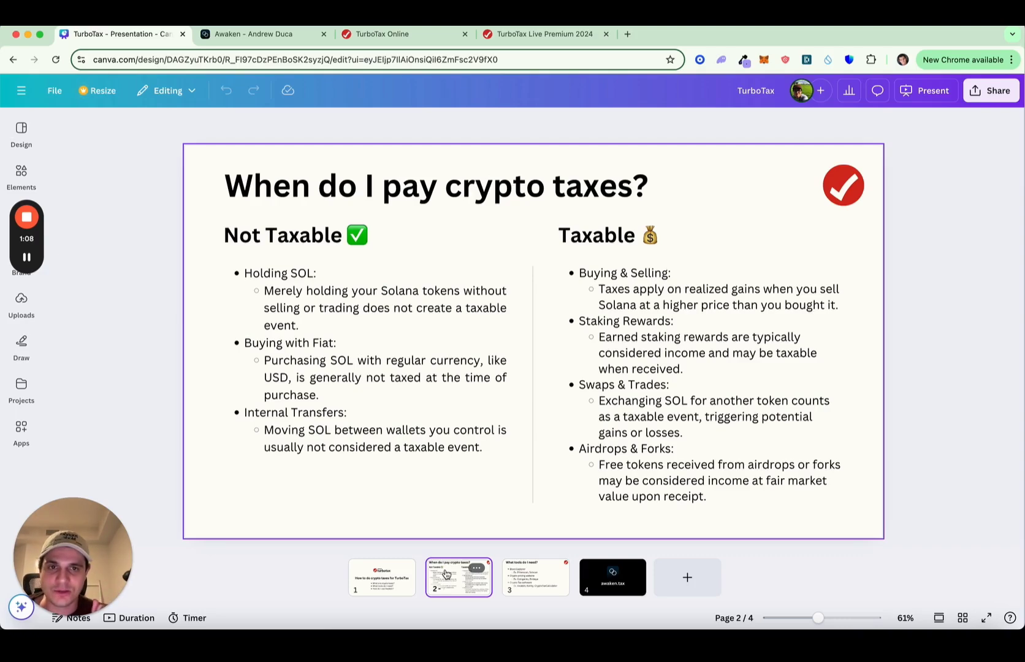
Step through the tools slide to the final awaken.tax logo slide, 4 of 4
{"action": "left_click", "coordinate": [524, 580]}
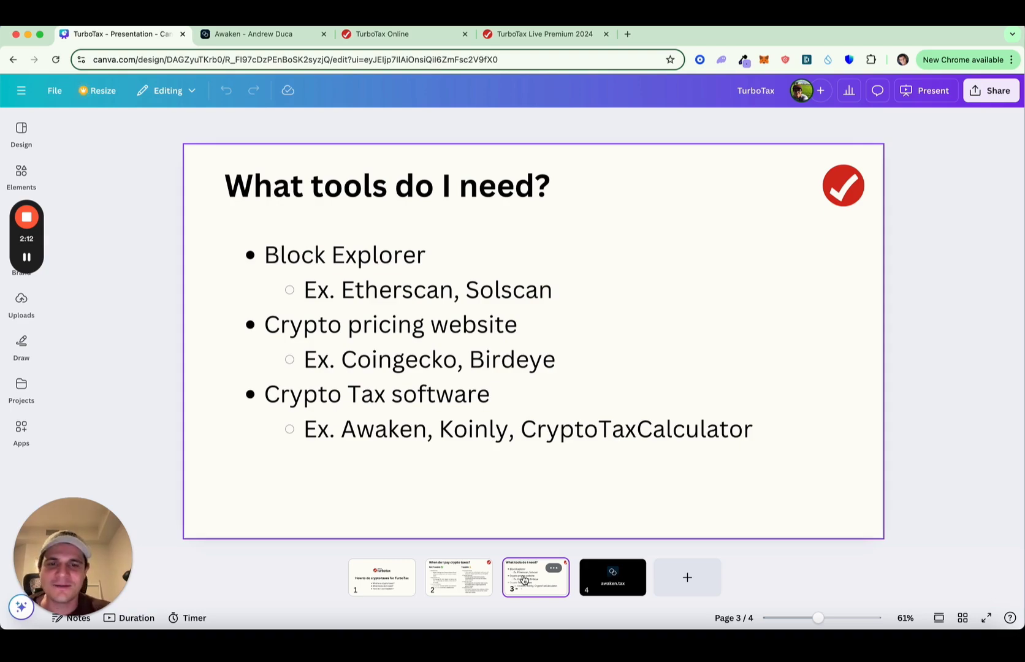
{"action": "left_click", "coordinate": [594, 583]}
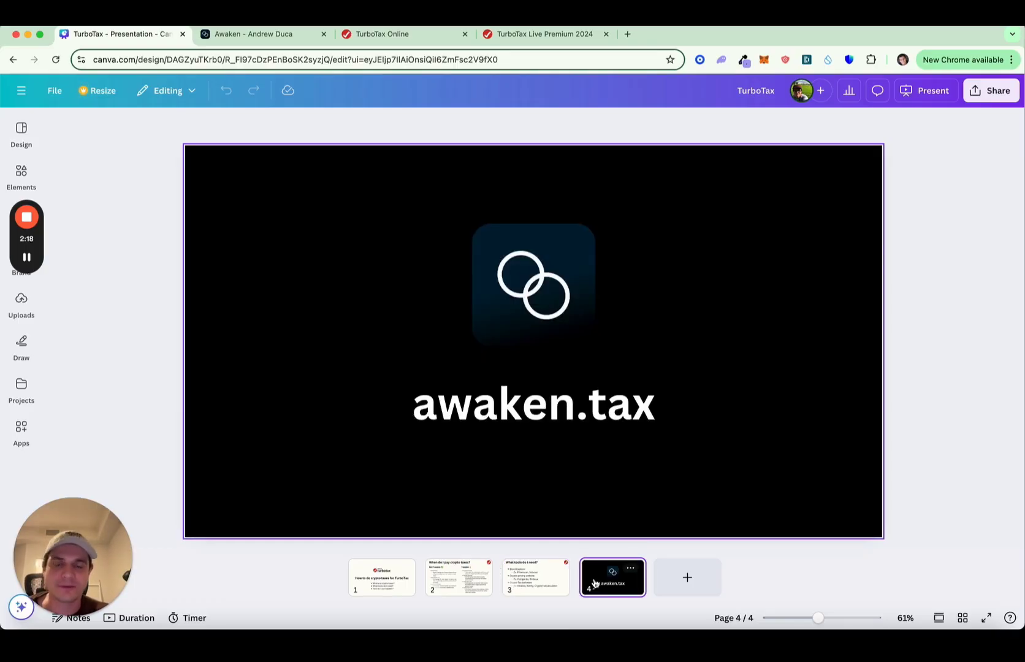
Open Awaken's Taxes page and scroll to the Tax Reports (2024) cards
{"action": "left_click", "coordinate": [288, 35]}
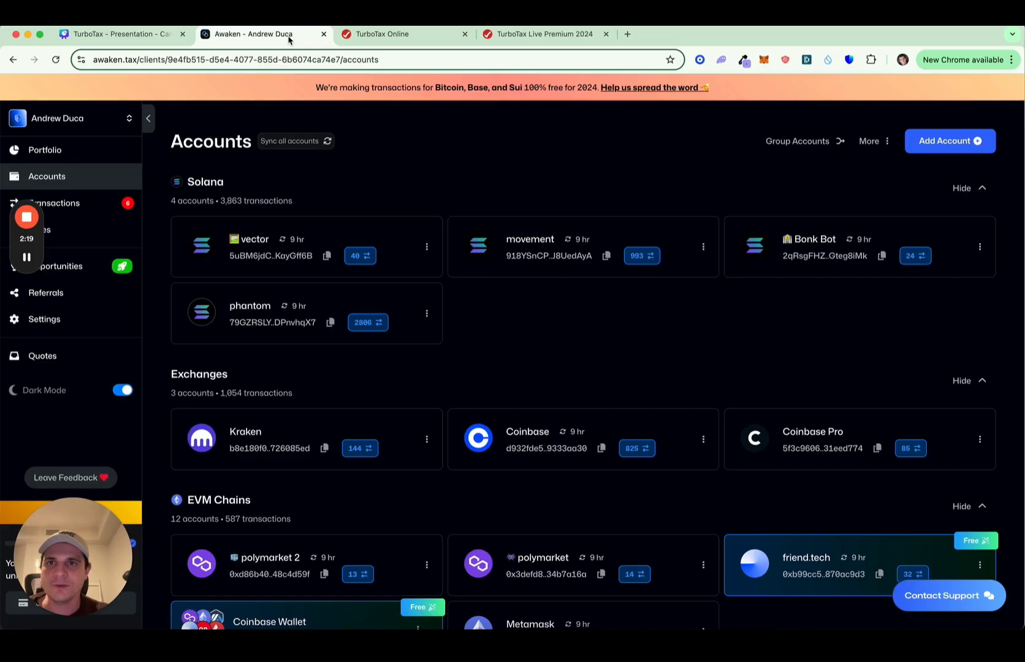
{"action": "left_click", "coordinate": [51, 231]}
{"action": "scroll", "coordinate": [536, 470], "scroll_direction": "down", "scroll_amount": 1}
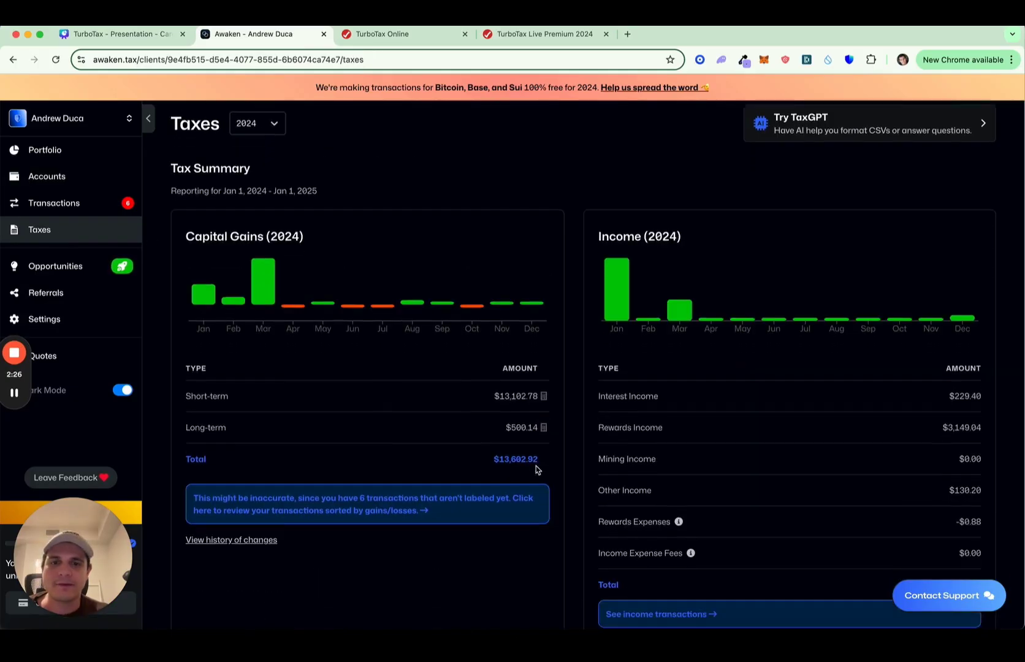
{"action": "scroll", "coordinate": [535, 469], "scroll_direction": "down", "scroll_amount": 1}
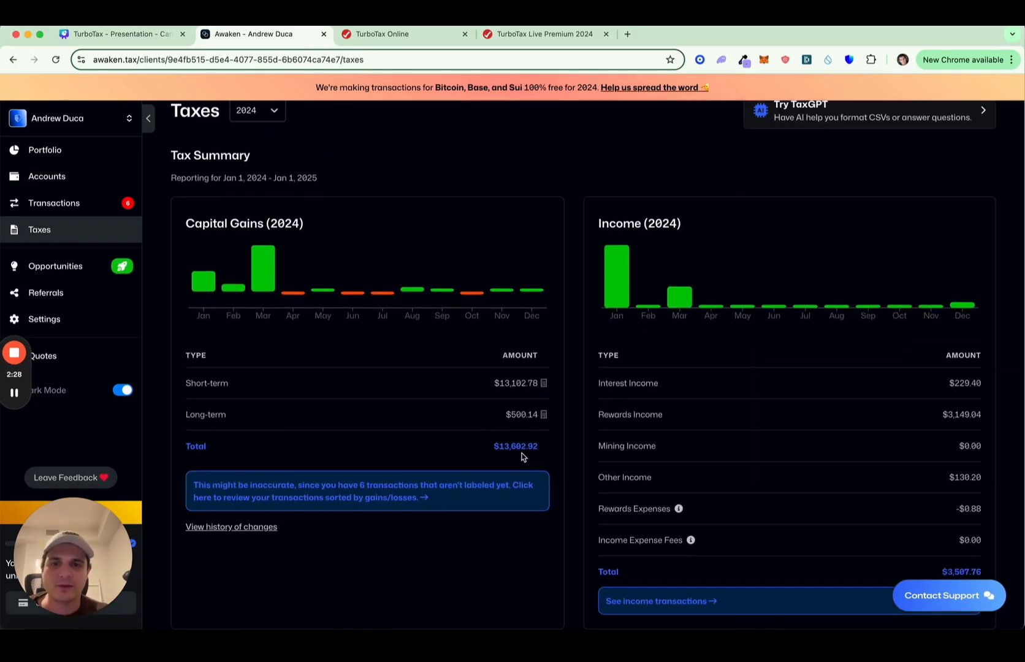
{"action": "scroll", "coordinate": [940, 491], "scroll_direction": "down", "scroll_amount": 5}
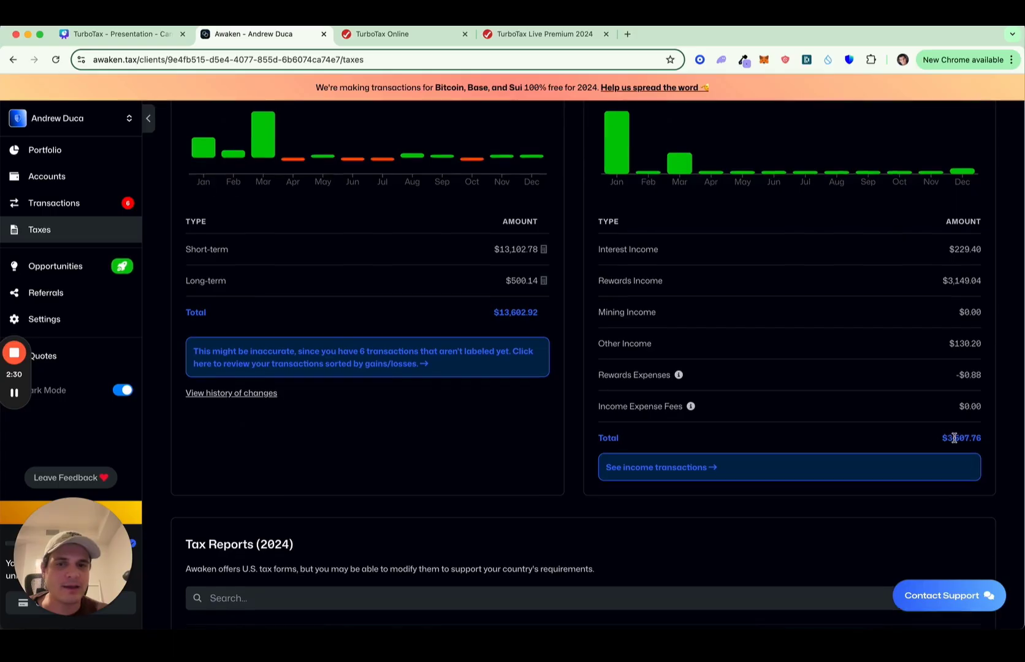
{"action": "scroll", "coordinate": [953, 438], "scroll_direction": "down", "scroll_amount": 15}
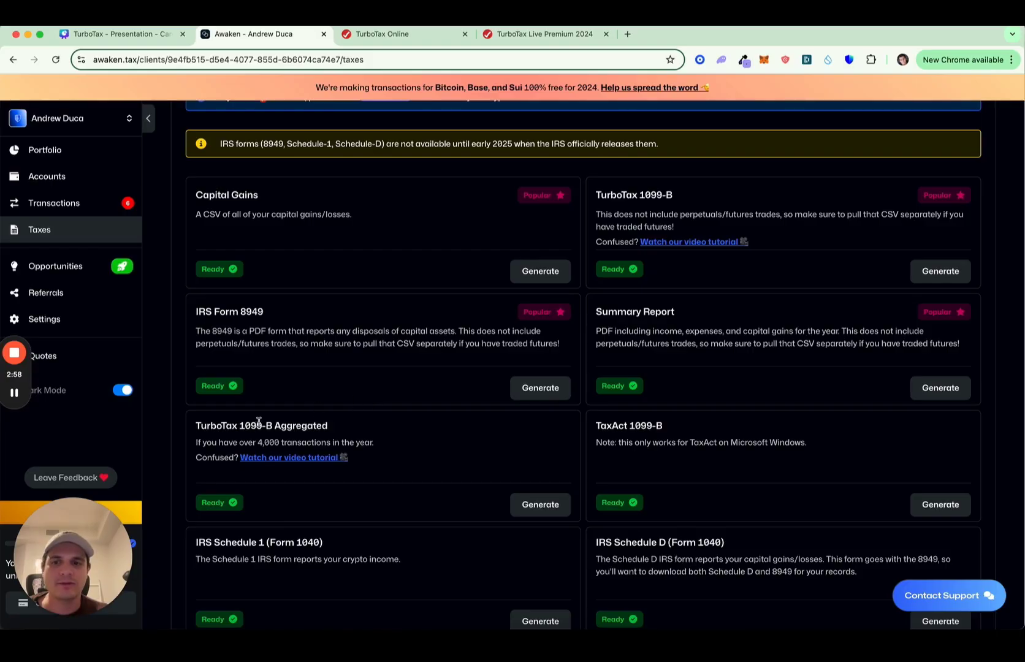
Scroll Awaken's Taxes page to find the Tax Reports History list
{"action": "scroll", "coordinate": [371, 424], "scroll_direction": "down", "scroll_amount": 3}
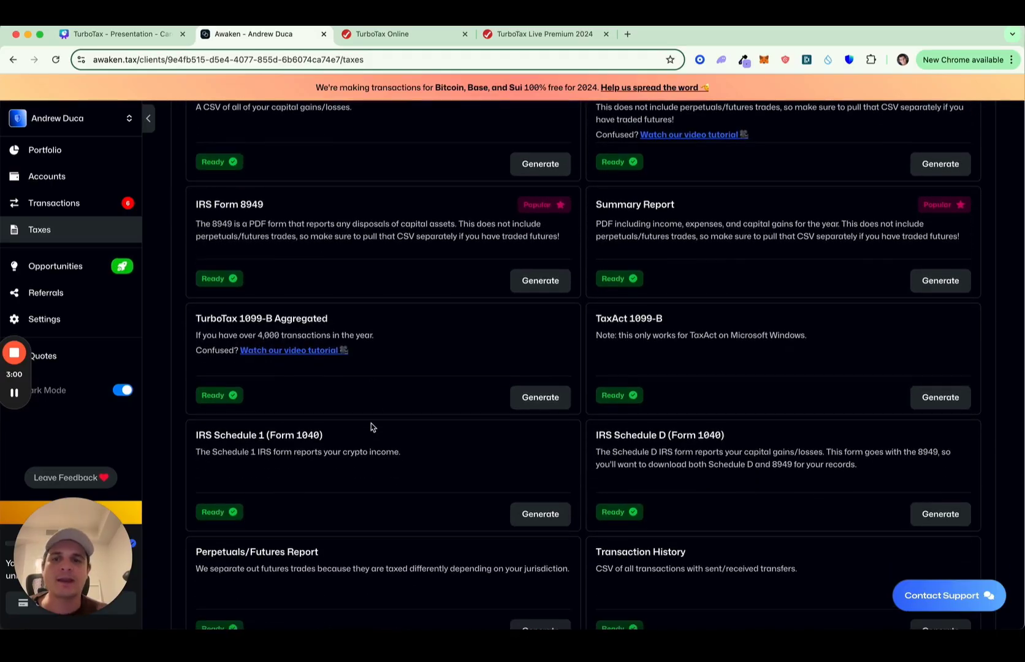
{"action": "scroll", "coordinate": [371, 423], "scroll_direction": "up", "scroll_amount": 3}
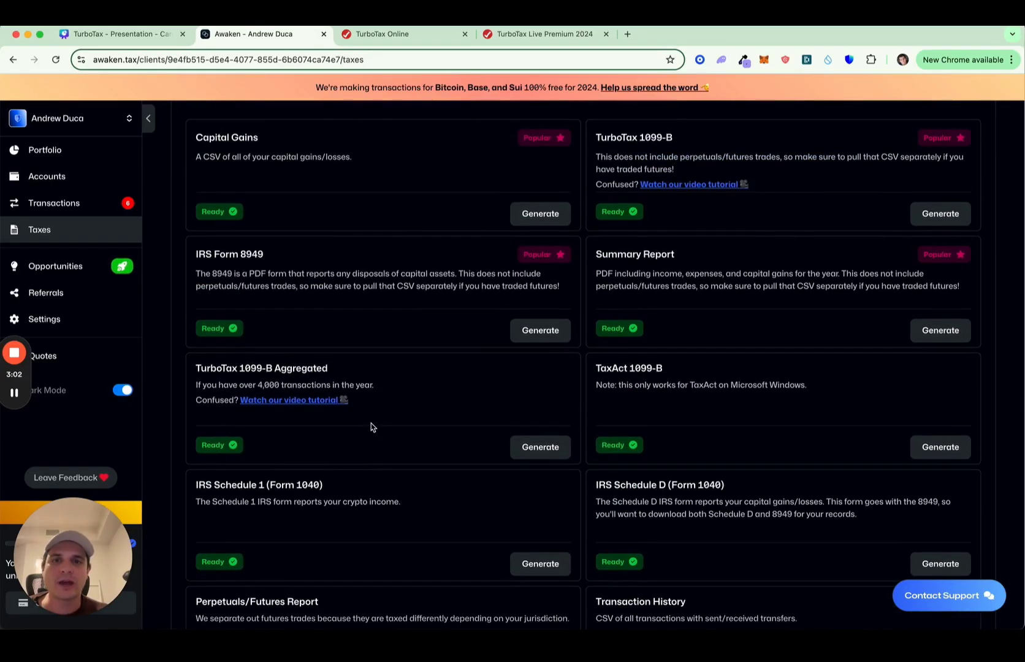
{"action": "scroll", "coordinate": [370, 423], "scroll_direction": "up", "scroll_amount": 1}
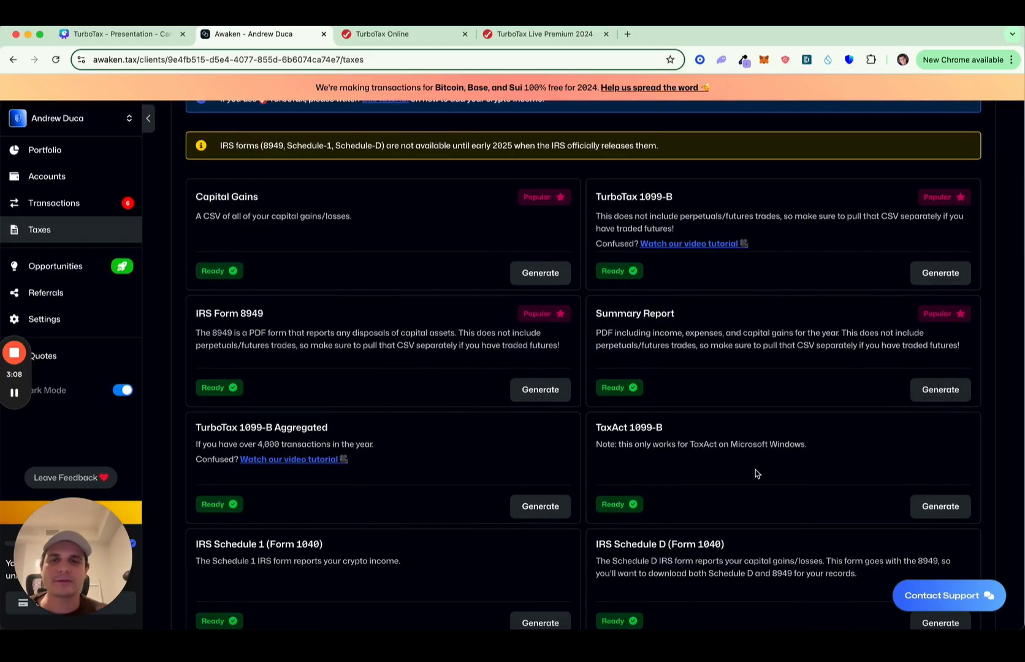
{"action": "scroll", "coordinate": [755, 470], "scroll_direction": "up", "scroll_amount": 1}
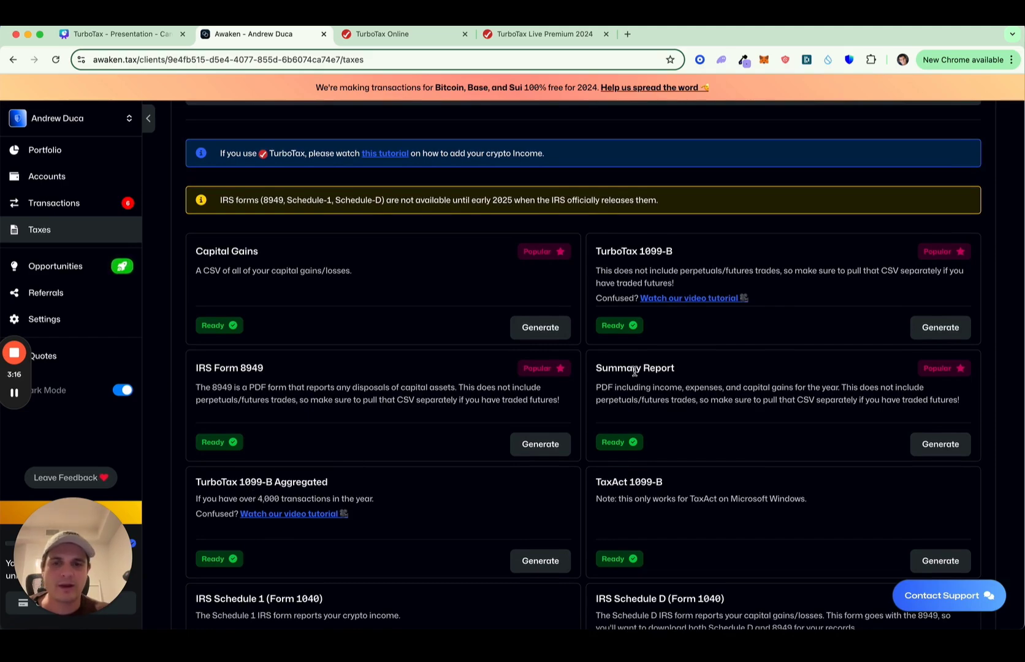
{"action": "scroll", "coordinate": [634, 371], "scroll_direction": "down", "scroll_amount": 12}
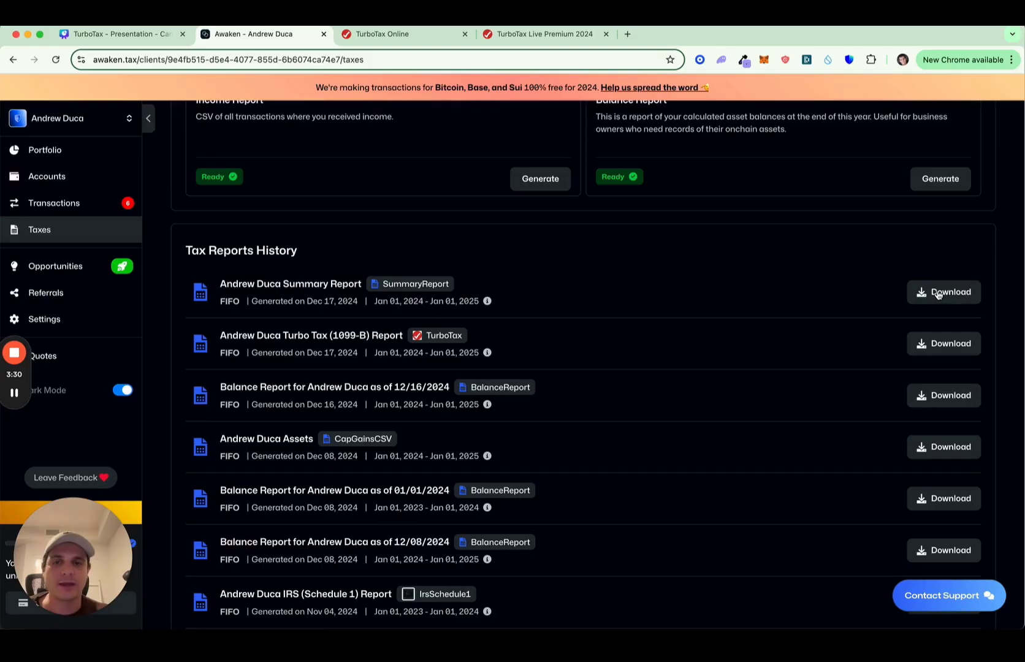
Download the TurboTax (1099-B) report, copy the $3,507.76 income total, then switch to TurboTax
{"action": "left_click", "coordinate": [948, 345]}
{"action": "scroll", "coordinate": [609, 270], "scroll_direction": "up", "scroll_amount": 8}
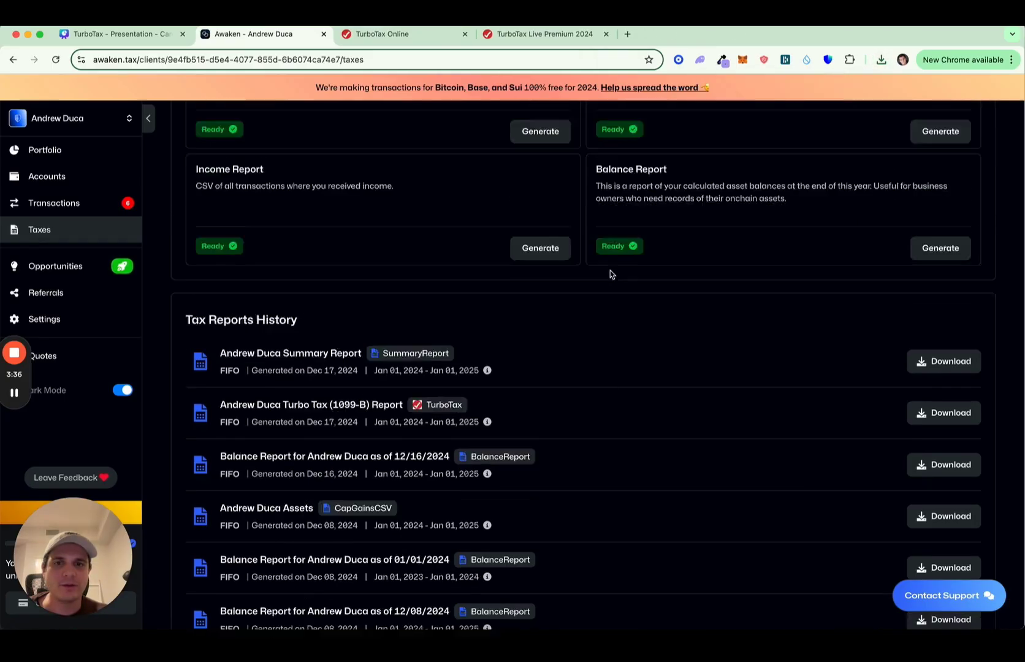
{"action": "scroll", "coordinate": [610, 271], "scroll_direction": "up", "scroll_amount": 9}
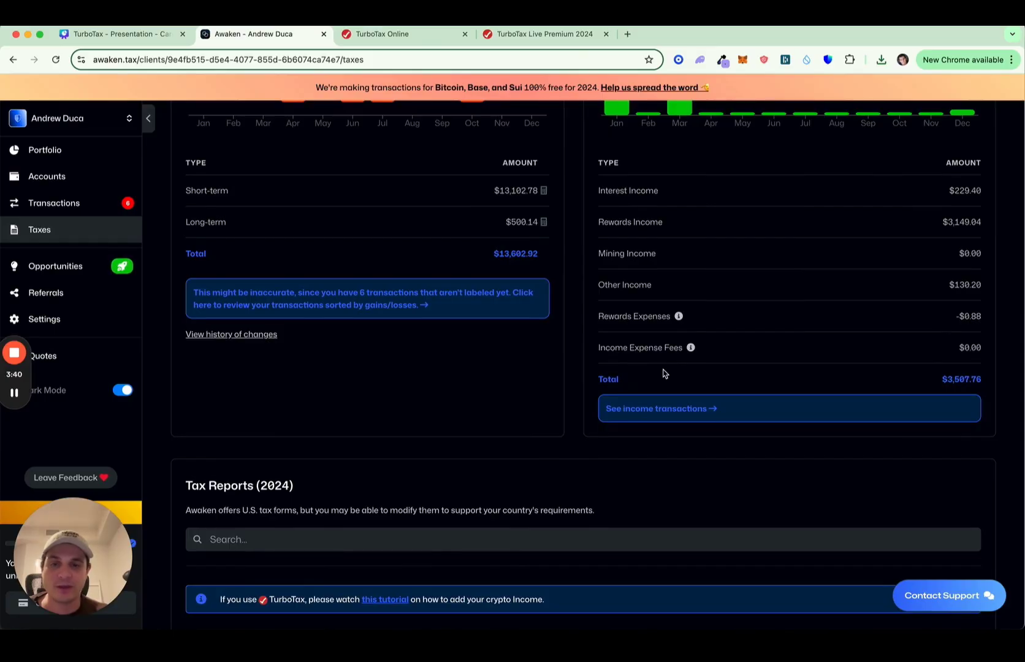
{"action": "left_click_drag", "start_coordinate": [947, 379], "coordinate": [984, 382]}
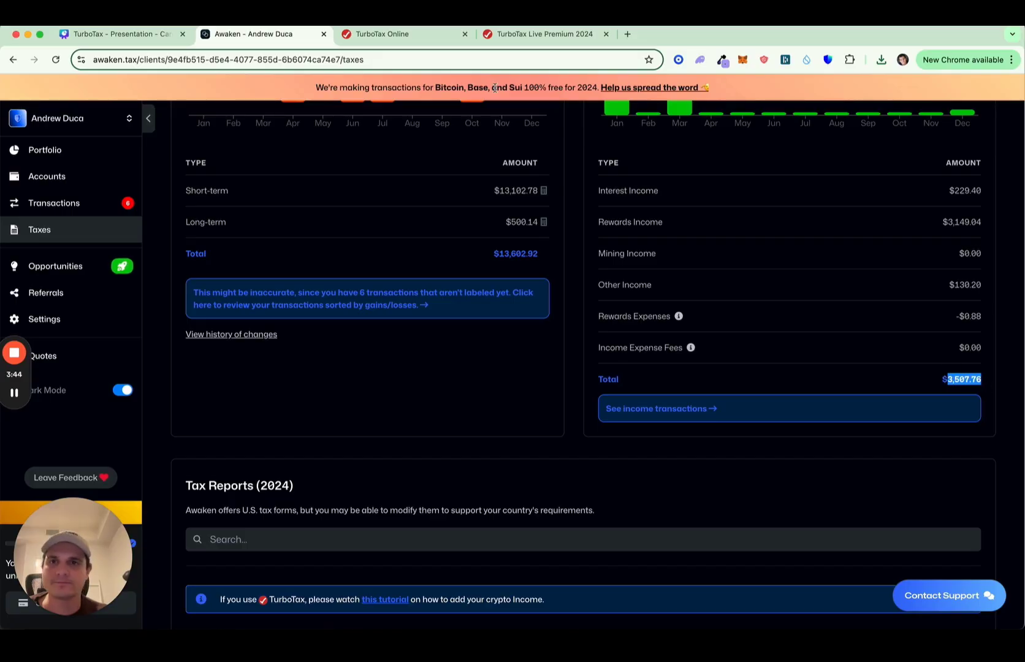
{"action": "left_click", "coordinate": [385, 35]}
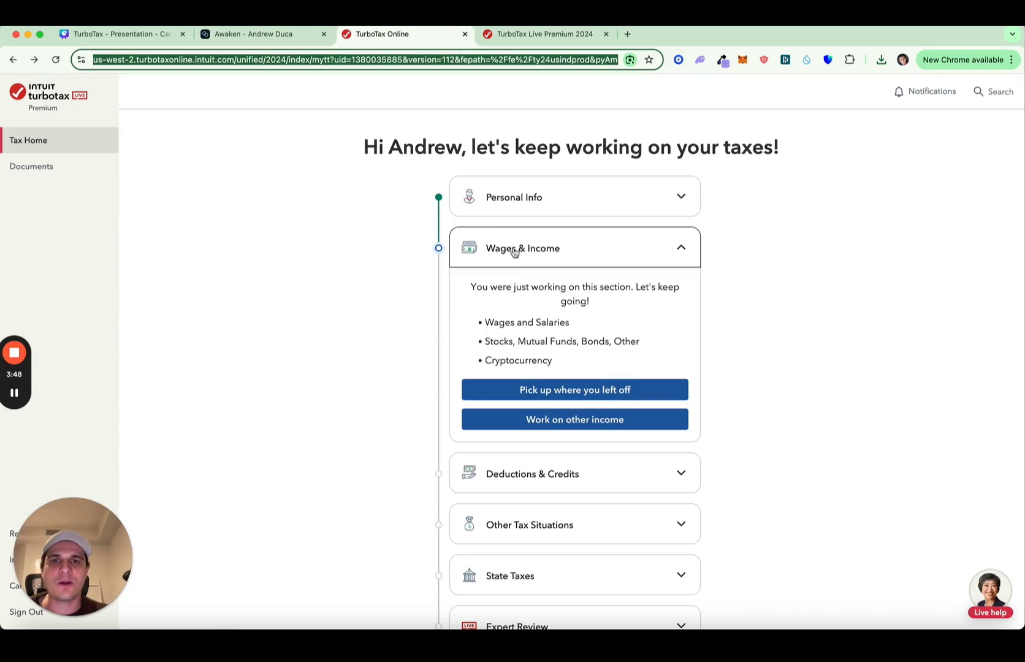
Resume the TurboTax return and start adding another import under Investments and Savings
{"action": "left_click", "coordinate": [570, 391]}
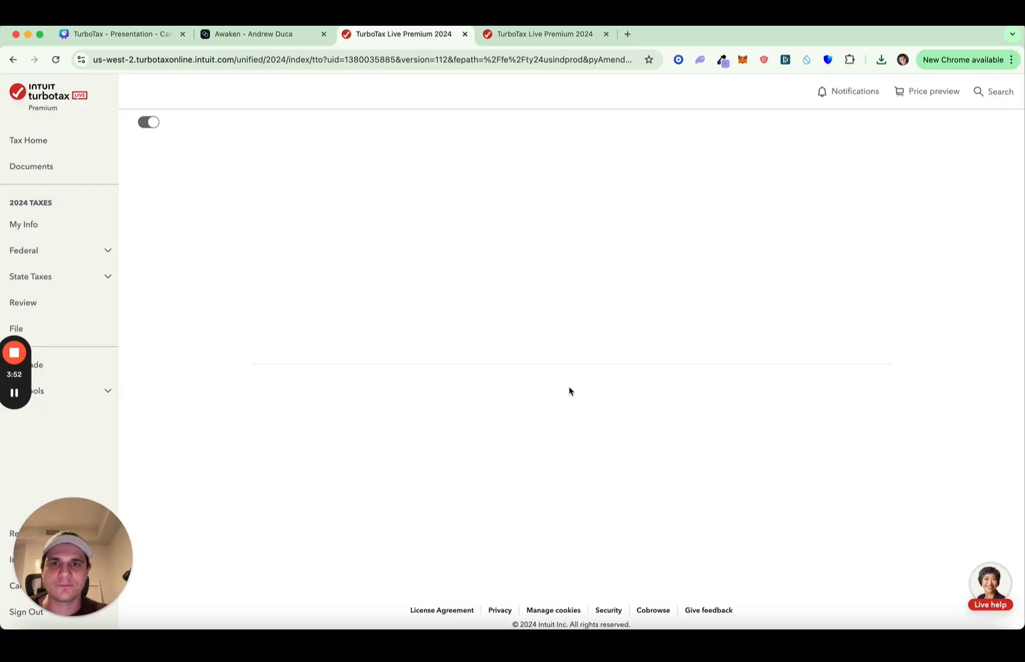
{"action": "scroll", "coordinate": [569, 389], "scroll_direction": "down", "scroll_amount": 6}
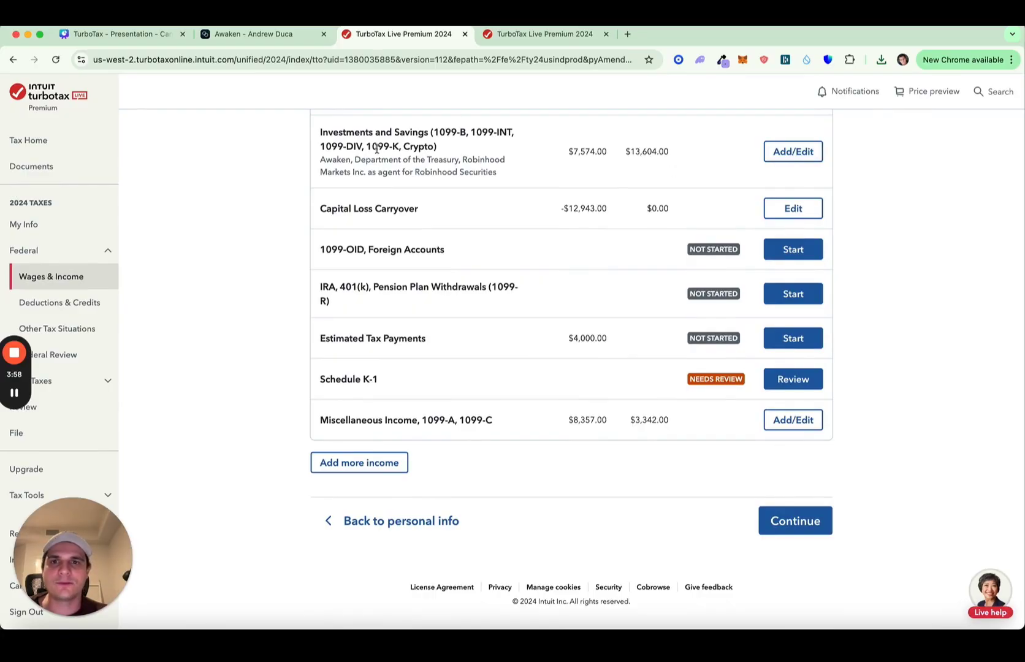
{"action": "left_click", "coordinate": [802, 152]}
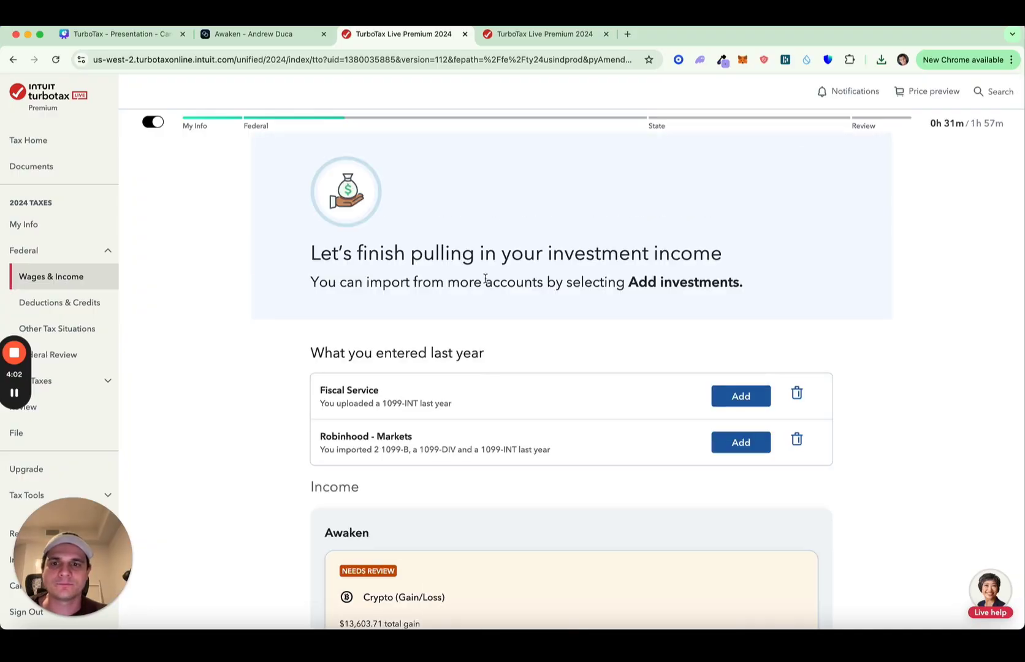
{"action": "scroll", "coordinate": [538, 421], "scroll_direction": "down", "scroll_amount": 5}
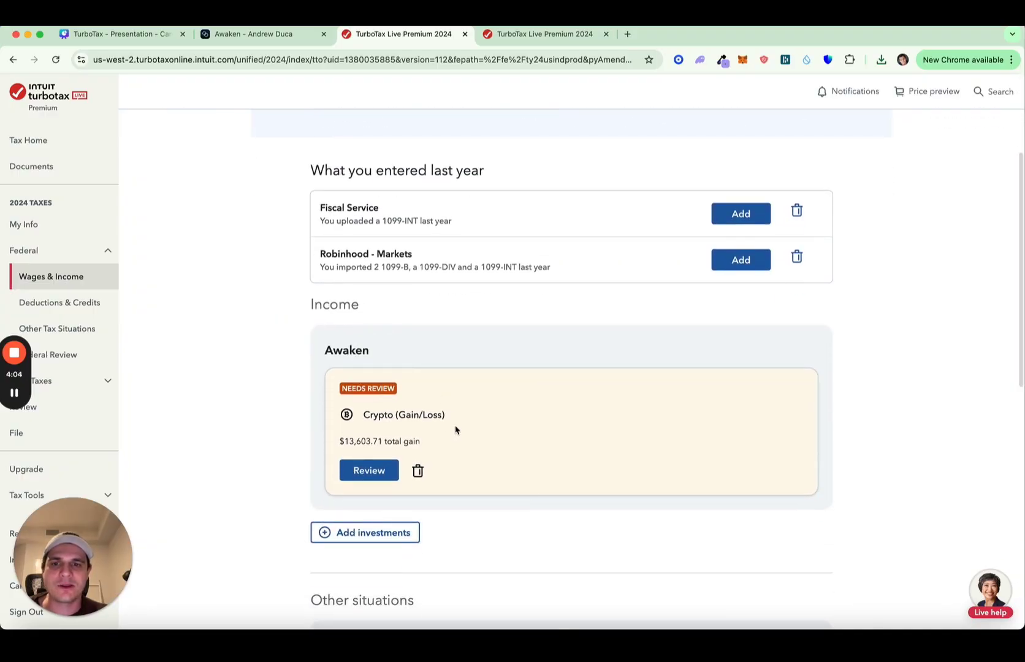
{"action": "scroll", "coordinate": [417, 472], "scroll_direction": "down", "scroll_amount": 3}
{"action": "left_click", "coordinate": [360, 456]}
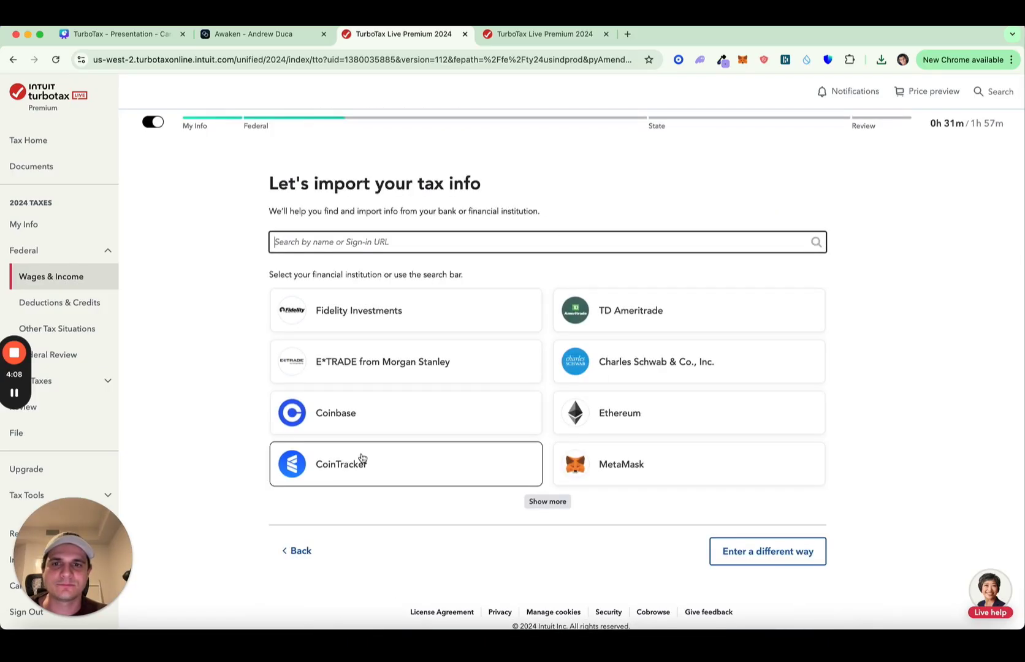
Choose to enter a cryptocurrency investment uploaded from the computer
{"action": "left_click", "coordinate": [363, 248]}
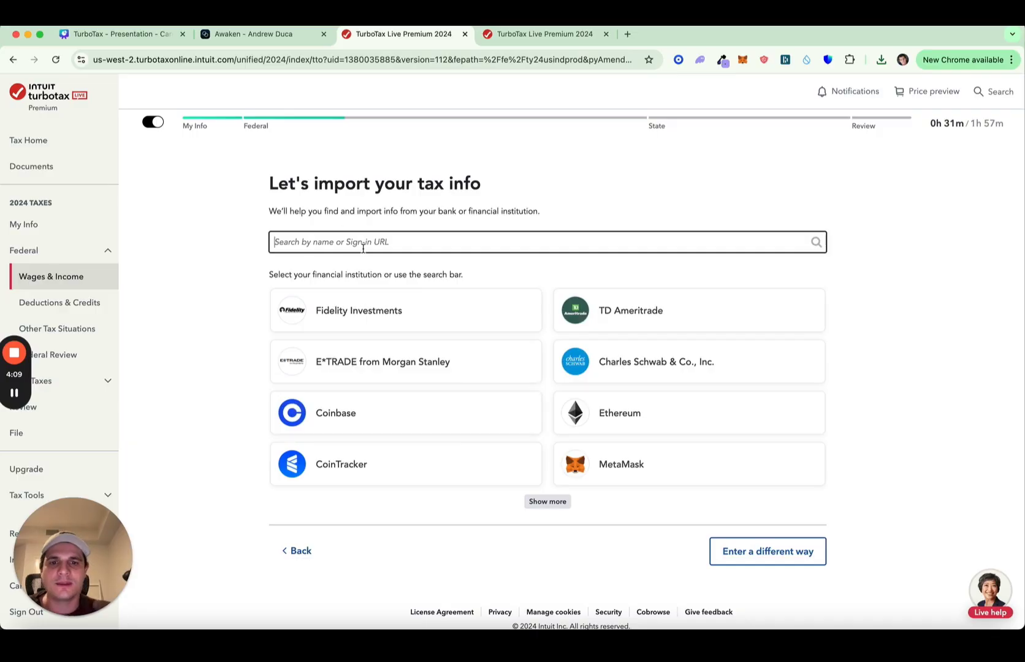
{"action": "left_click", "coordinate": [740, 548]}
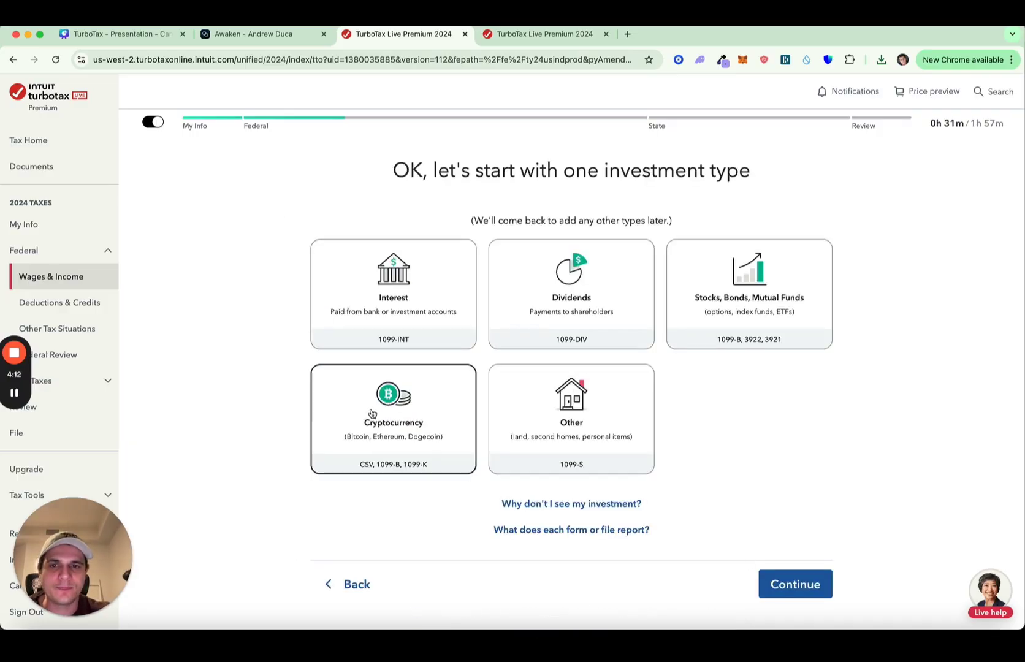
{"action": "left_click", "coordinate": [400, 446]}
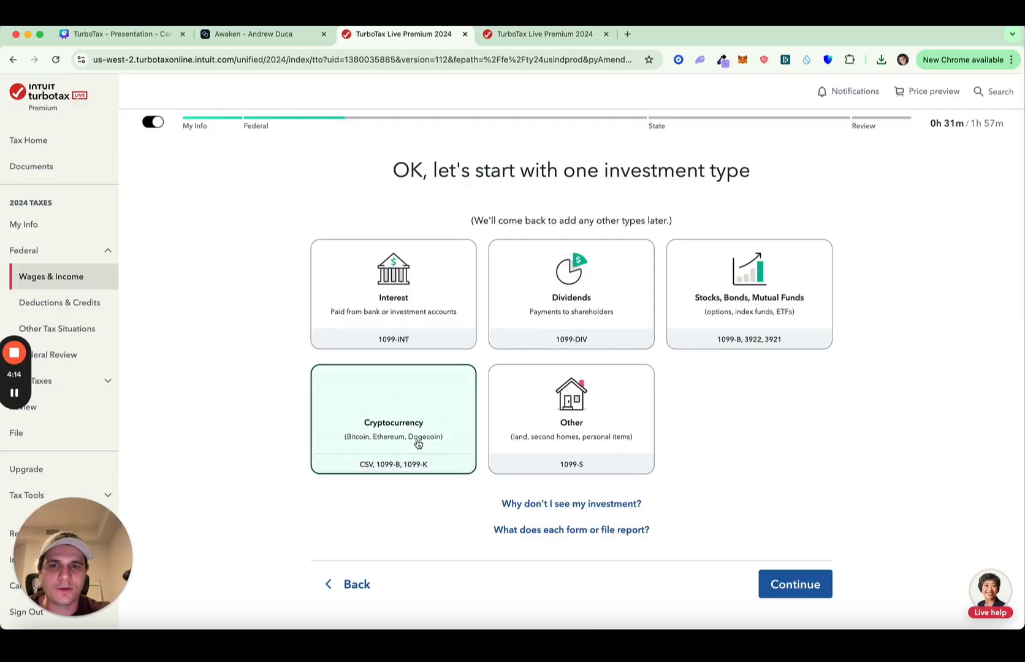
{"action": "left_click", "coordinate": [779, 587]}
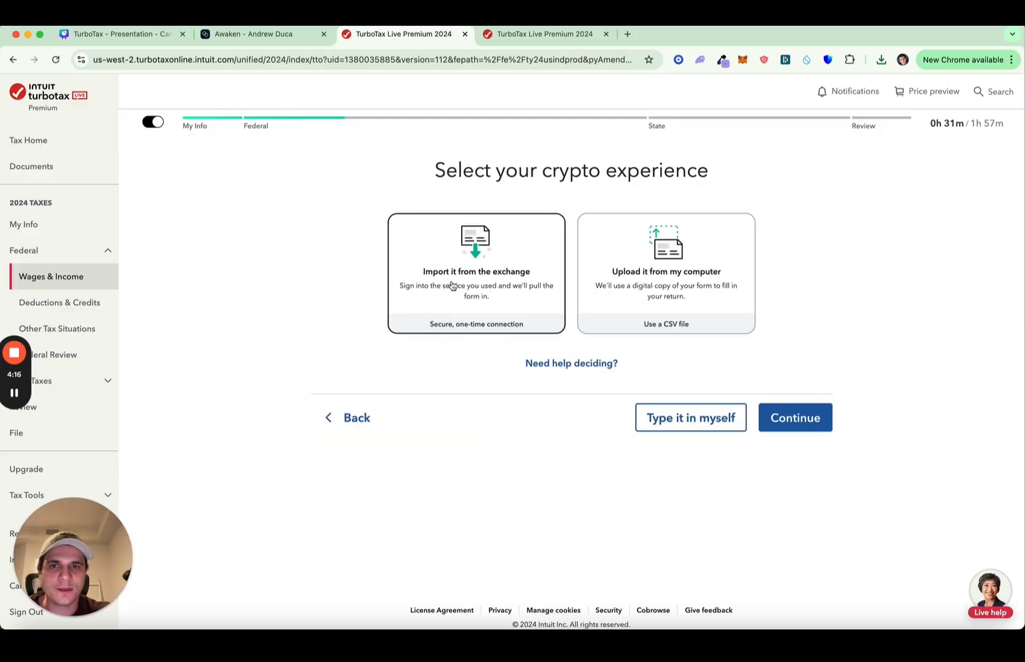
{"action": "left_click", "coordinate": [638, 294]}
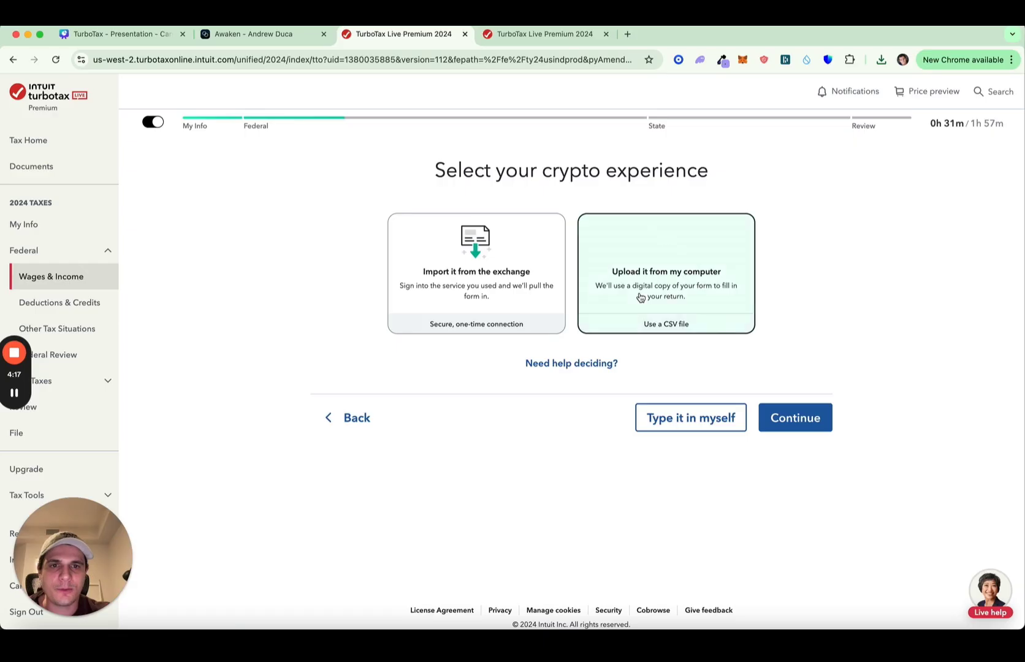
{"action": "left_click", "coordinate": [795, 419]}
Set the crypto service to Other, named 'Awaken', with CSV type Gain/Loss Report
{"action": "left_click", "coordinate": [441, 266]}
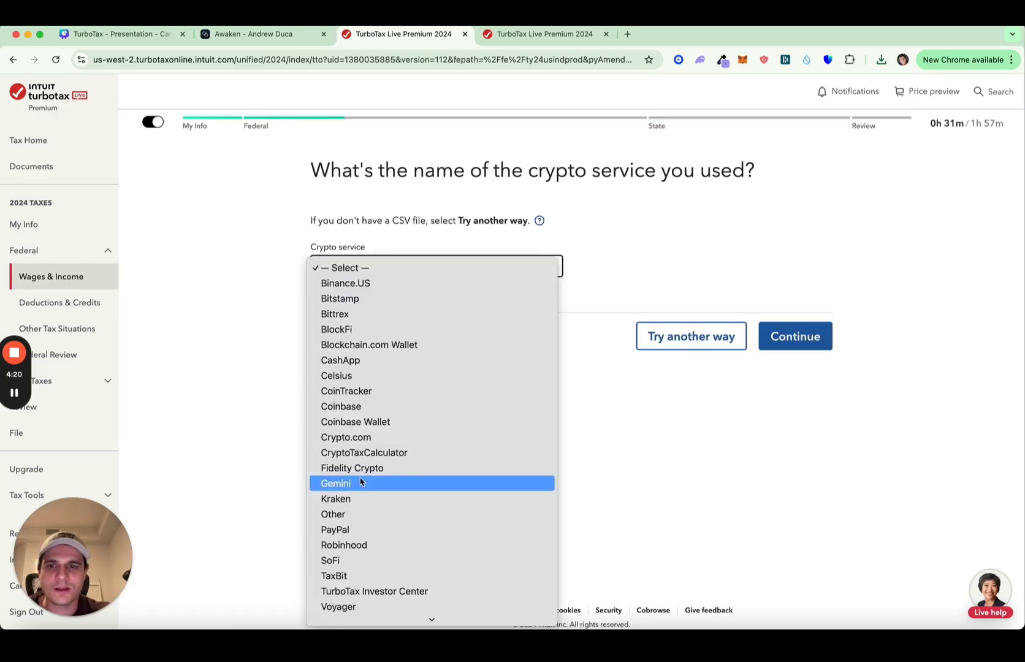
{"action": "left_click", "coordinate": [359, 514]}
{"action": "type", "text": "Awaken"}
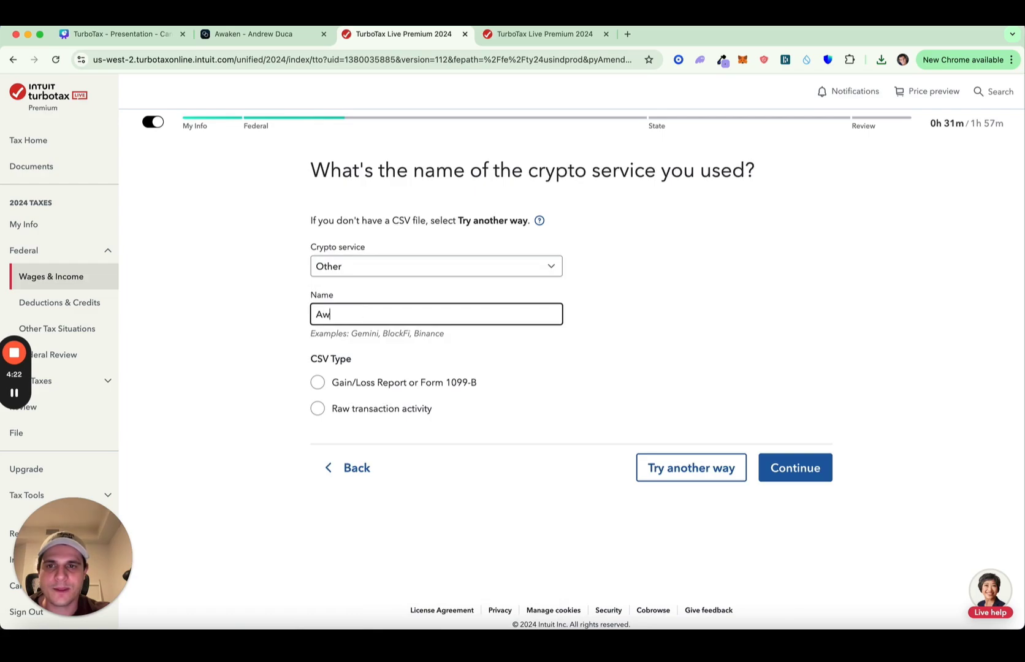
{"action": "left_click", "coordinate": [318, 382]}
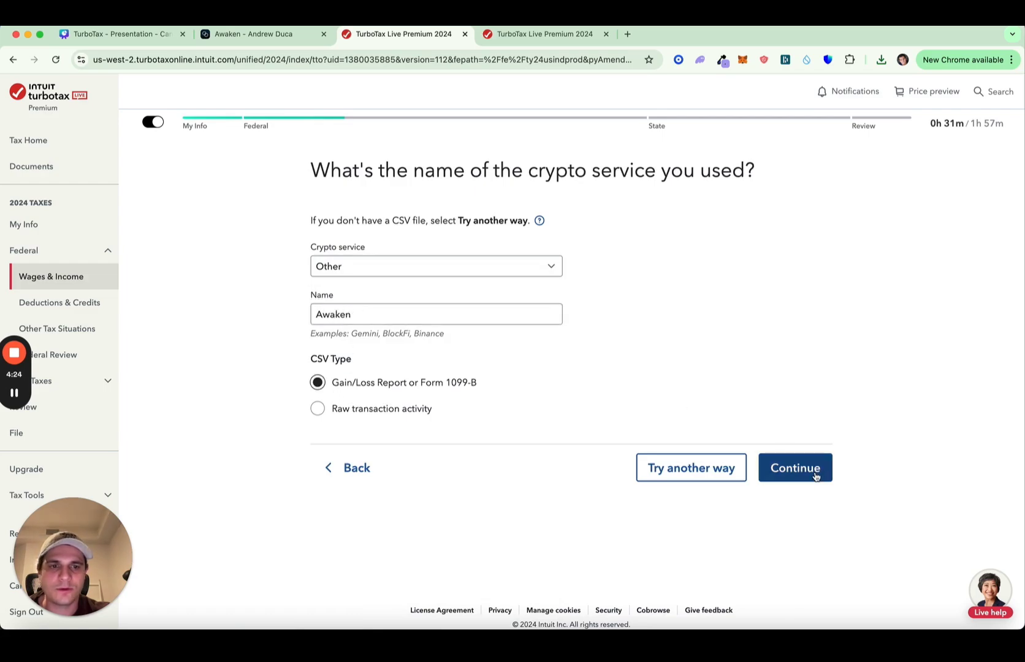
Upload the Awaken gain/loss CSV, adding a Crypto (Gain/Loss) entry with $13,603.71 total gain
{"action": "left_click", "coordinate": [795, 469]}
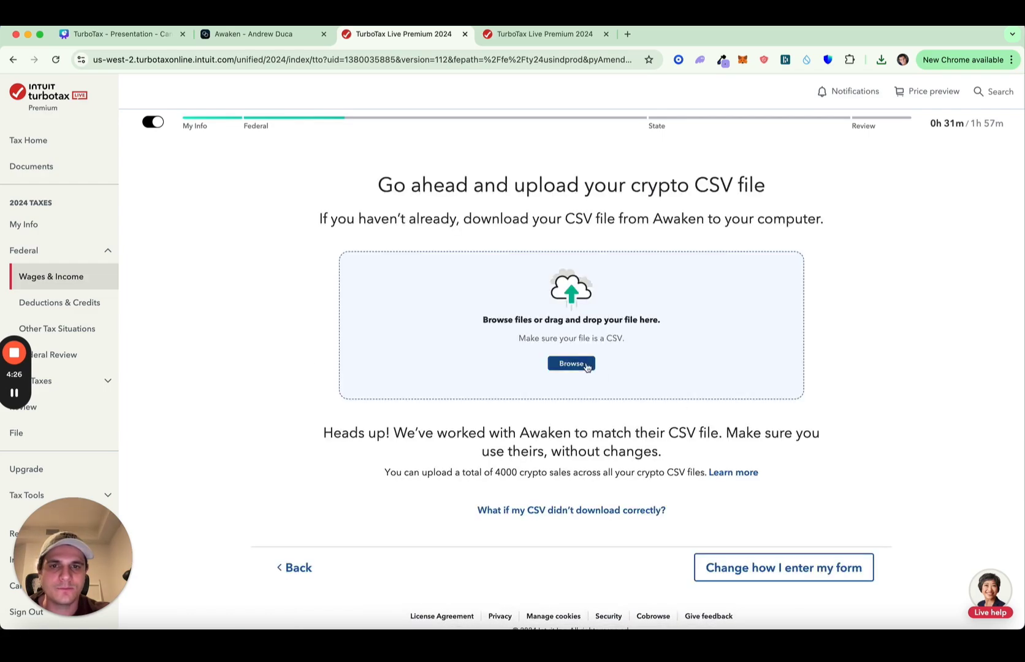
{"action": "left_click", "coordinate": [567, 362]}
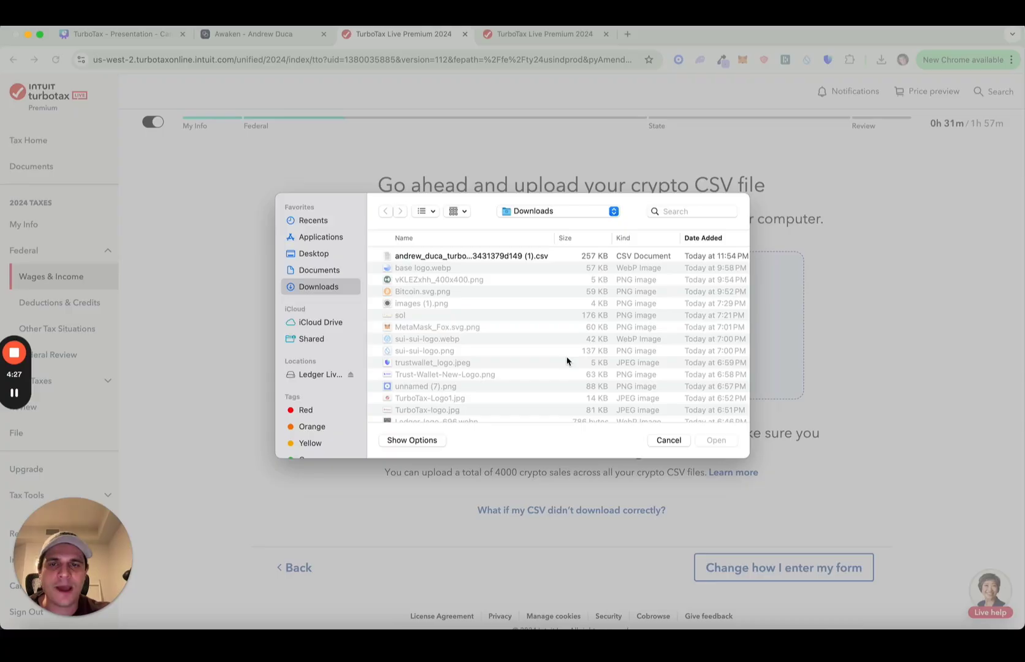
{"action": "left_click", "coordinate": [480, 258]}
{"action": "double_click", "coordinate": [481, 261]}
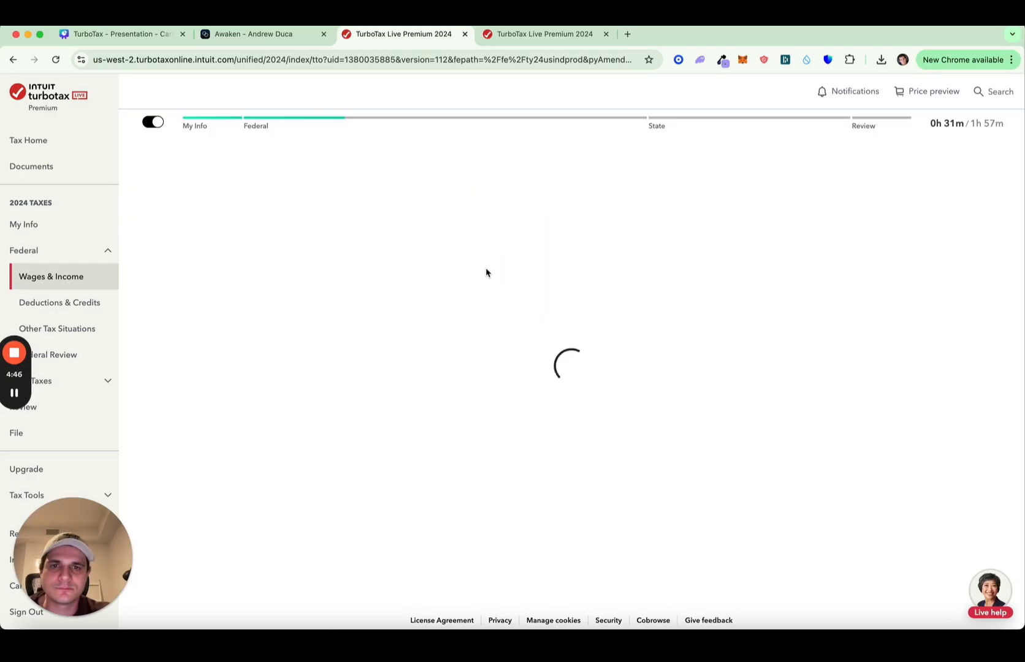
{"action": "scroll", "coordinate": [484, 269], "scroll_direction": "down", "scroll_amount": 5}
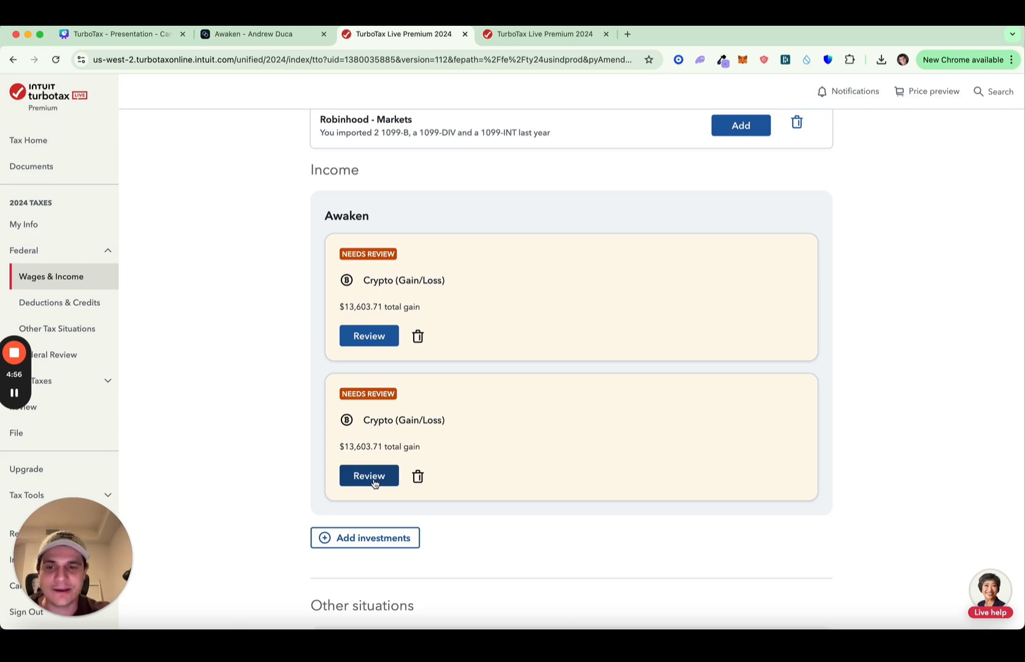
Open the Miscellaneous Income section in the other TurboTax income summary
{"action": "left_click", "coordinate": [508, 36]}
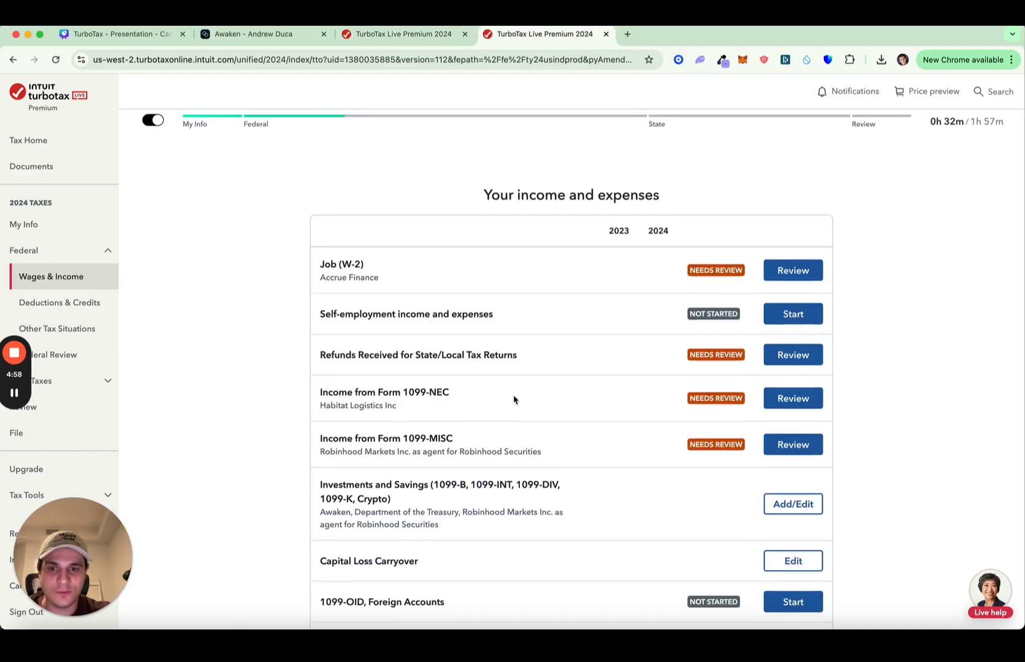
{"action": "scroll", "coordinate": [518, 401], "scroll_direction": "down", "scroll_amount": 5}
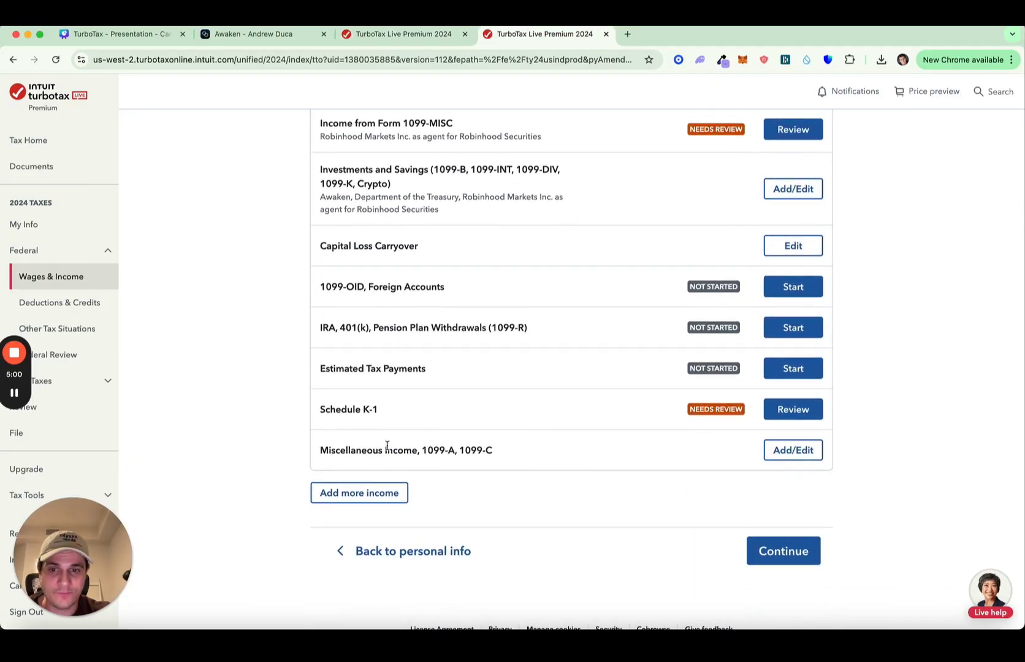
{"action": "left_click", "coordinate": [807, 453]}
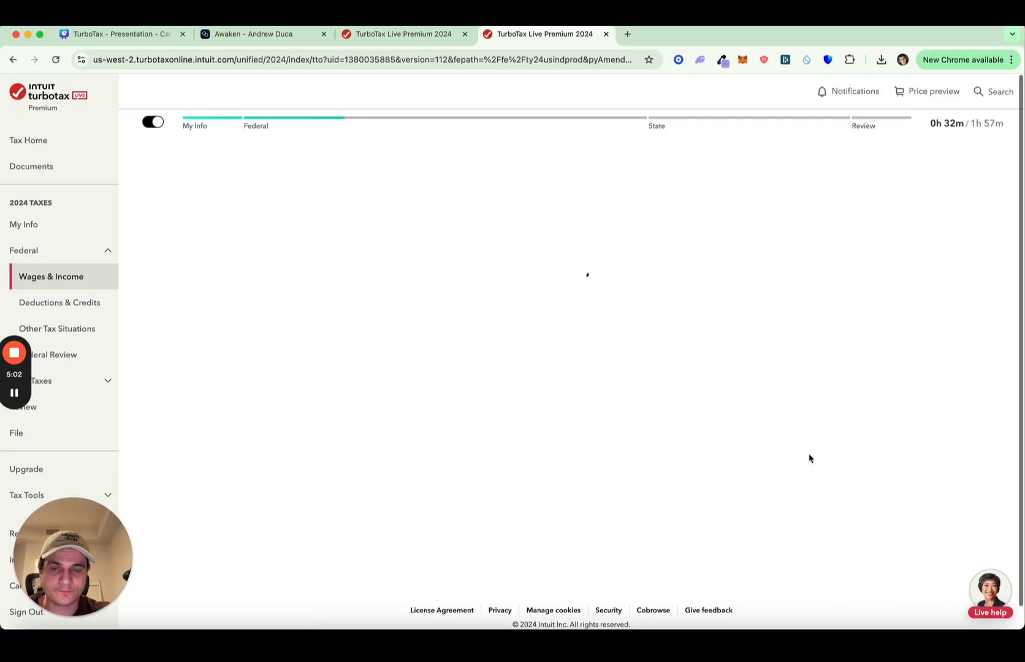
{"action": "scroll", "coordinate": [785, 469], "scroll_direction": "down", "scroll_amount": 5}
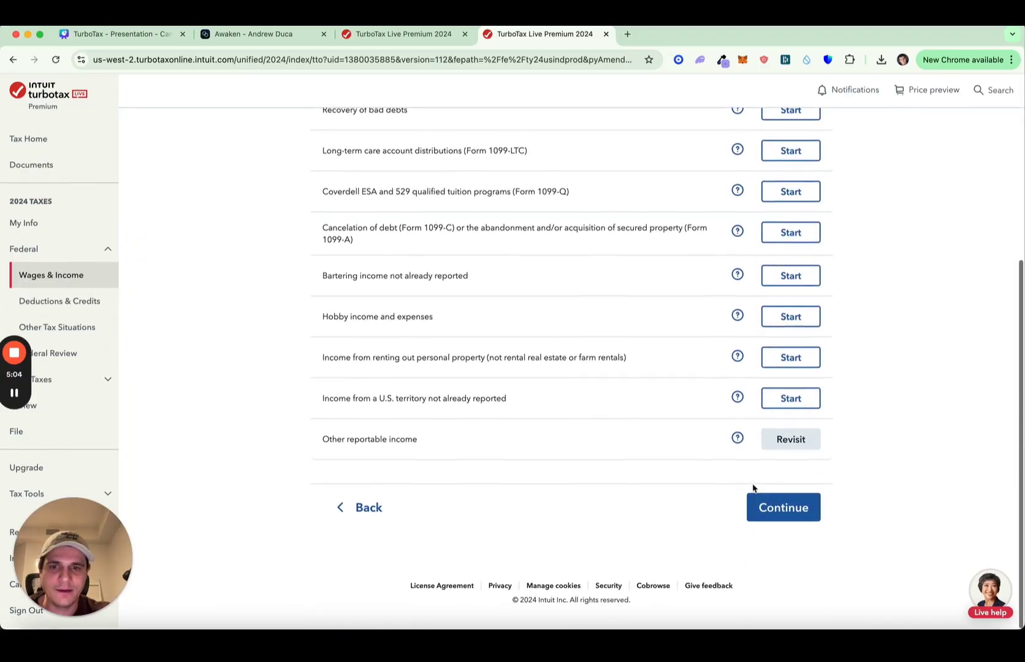
Review the $3,342 Crypto Income entry under other reportable income and keep it unchanged
{"action": "left_click", "coordinate": [777, 445]}
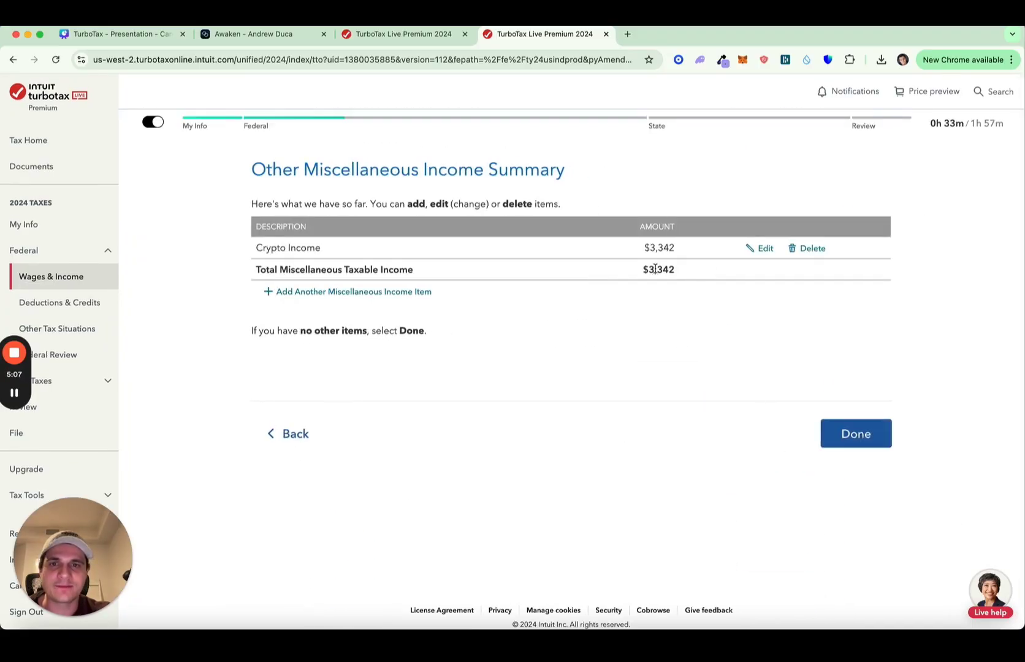
{"action": "left_click", "coordinate": [758, 248]}
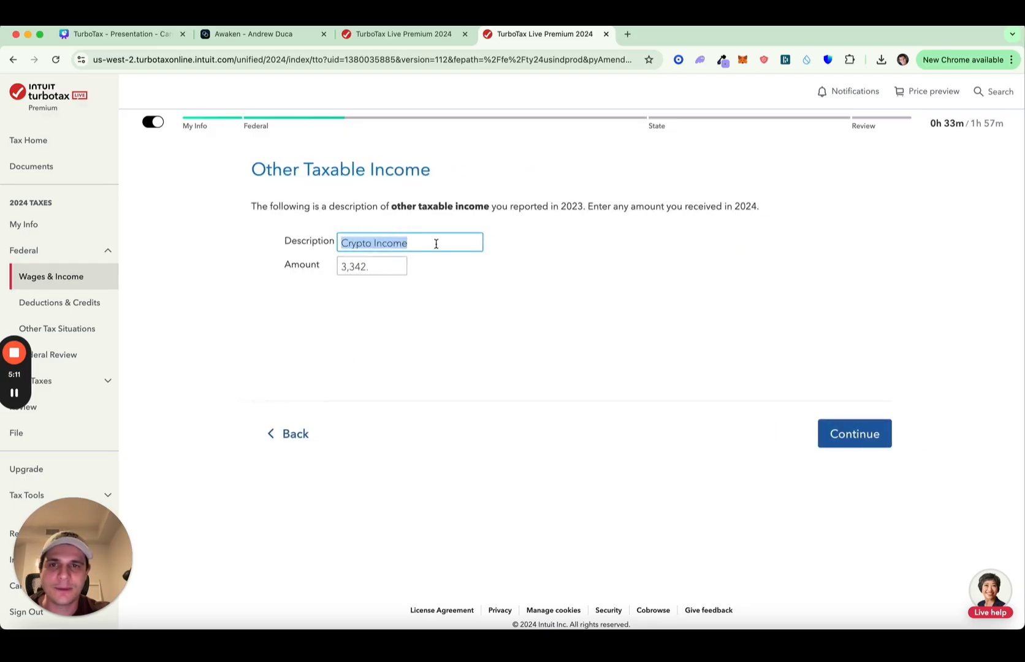
{"action": "left_click", "coordinate": [351, 266]}
{"action": "left_click", "coordinate": [843, 434]}
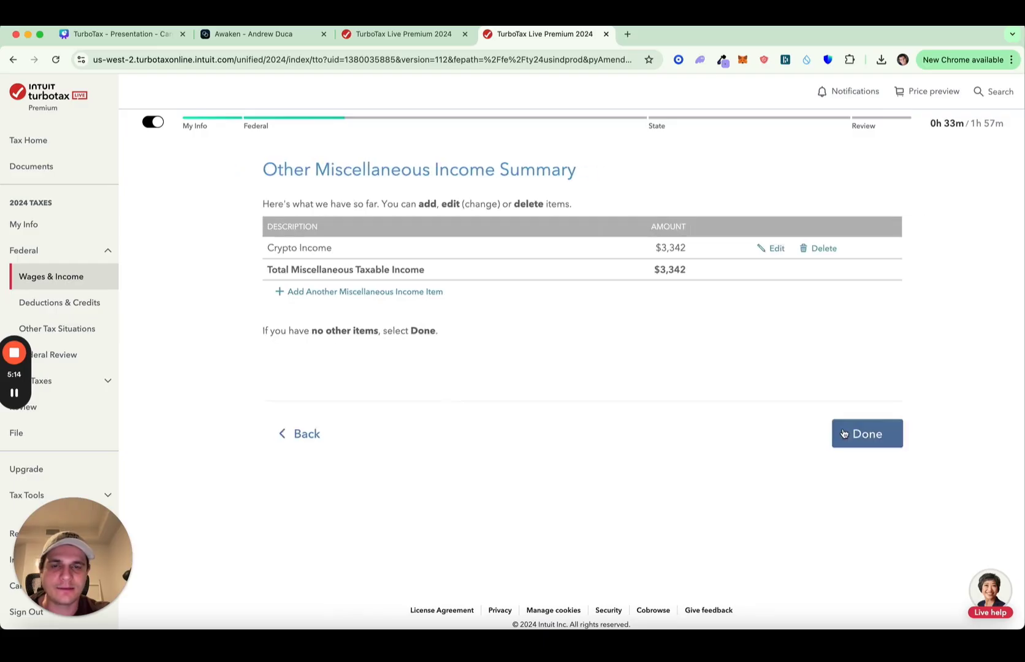
{"action": "left_click", "coordinate": [852, 431]}
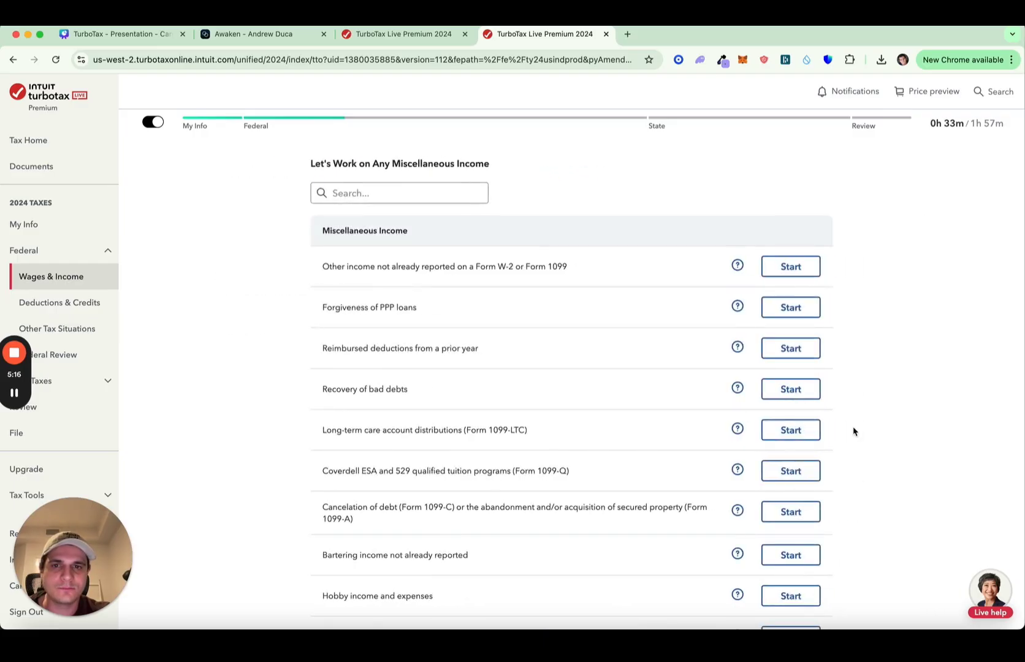
{"action": "scroll", "coordinate": [852, 427], "scroll_direction": "down", "scroll_amount": 5}
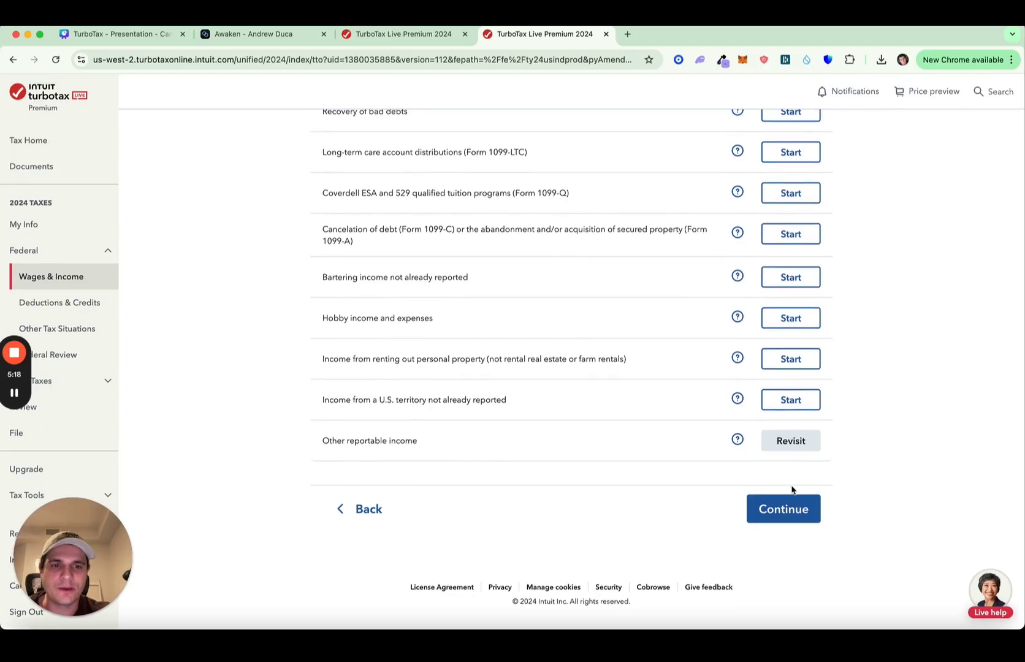